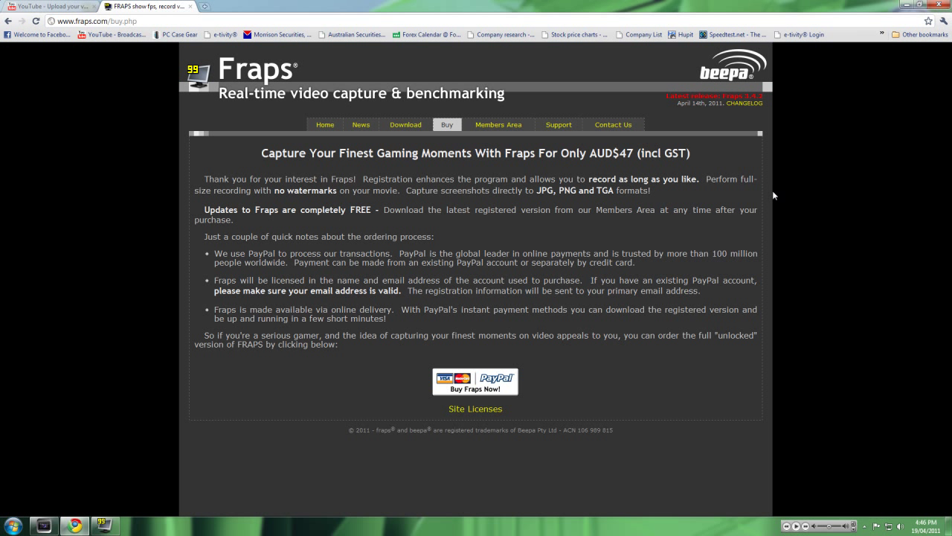
- Minimize the Chrome window showing the Fraps buy page to reveal the desktop
{"action": "left_click", "coordinate": [906, 4]}
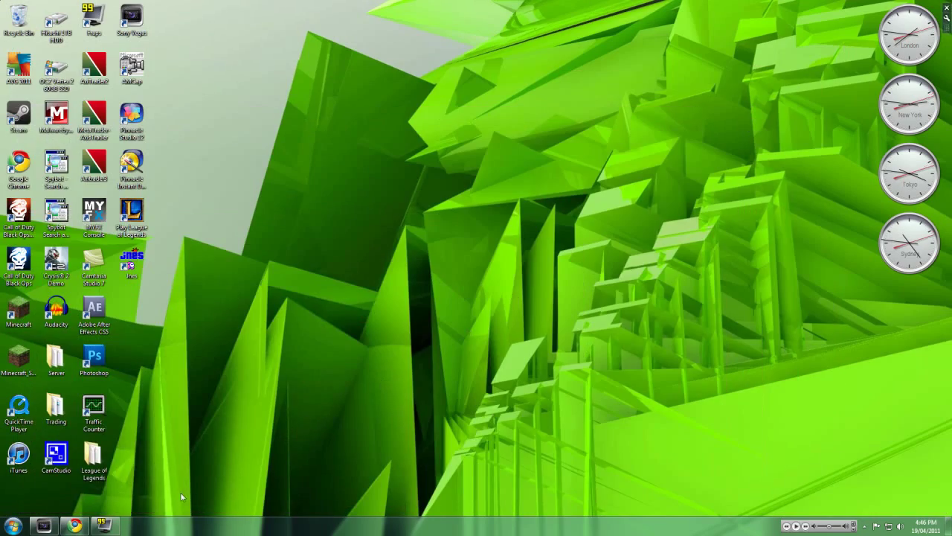
- Restore Fraps and browse the General, FPS, Movies and Screenshots tabs, ending on General
{"action": "left_click", "coordinate": [104, 525]}
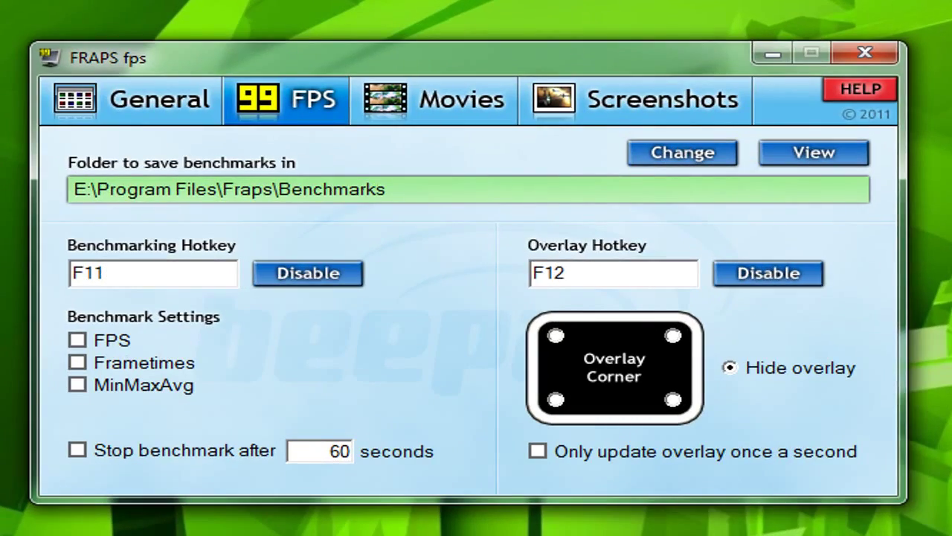
{"action": "left_click", "coordinate": [133, 118]}
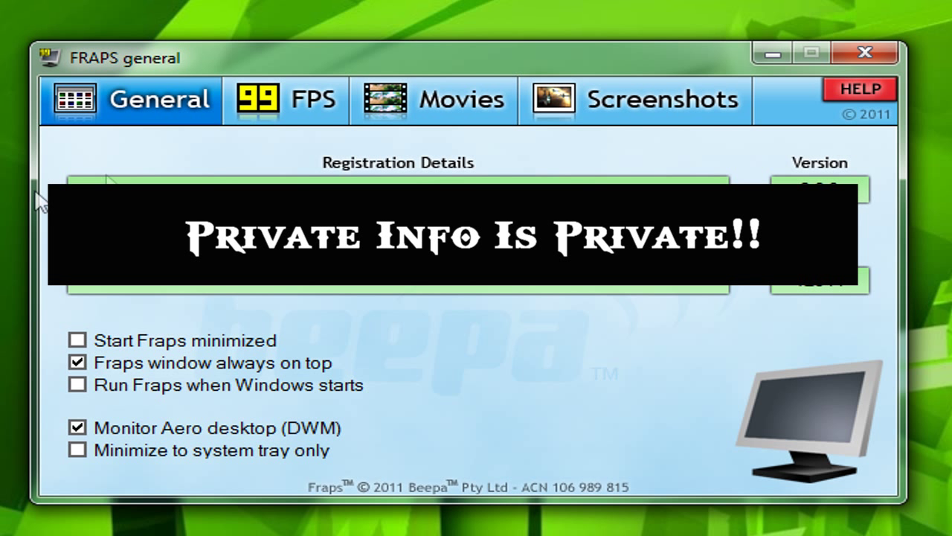
{"action": "left_click", "coordinate": [285, 105]}
{"action": "left_click", "coordinate": [461, 88]}
{"action": "left_click", "coordinate": [535, 101]}
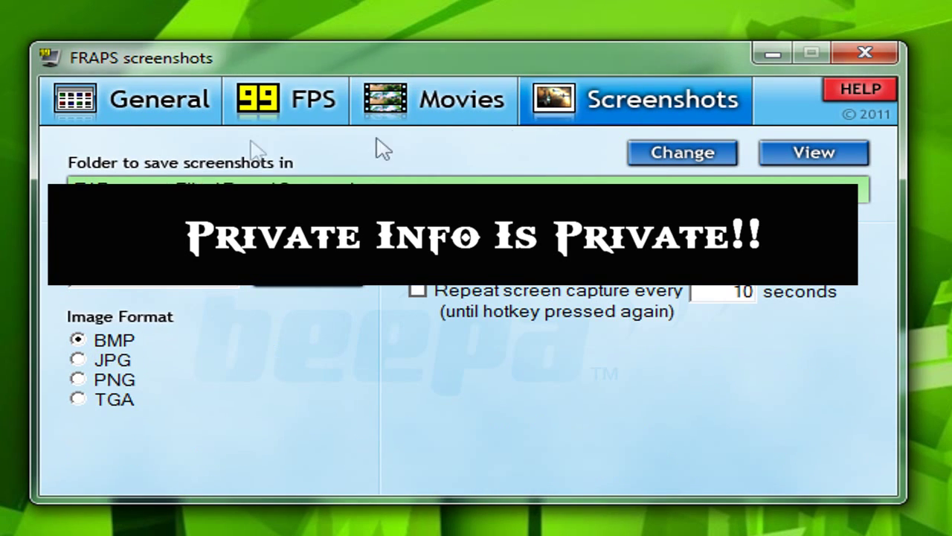
{"action": "left_click", "coordinate": [149, 104]}
{"action": "left_click", "coordinate": [469, 104]}
{"action": "left_click", "coordinate": [529, 105]}
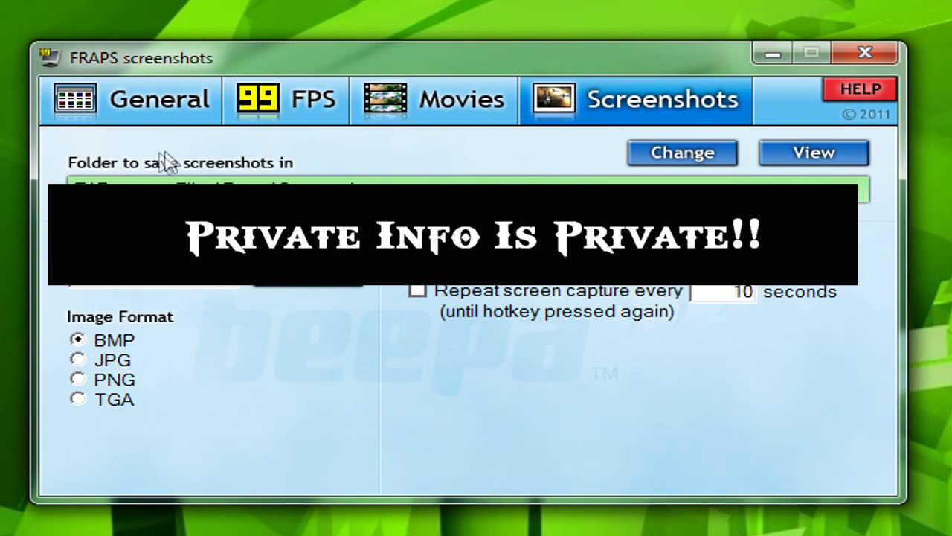
{"action": "left_click", "coordinate": [149, 119]}
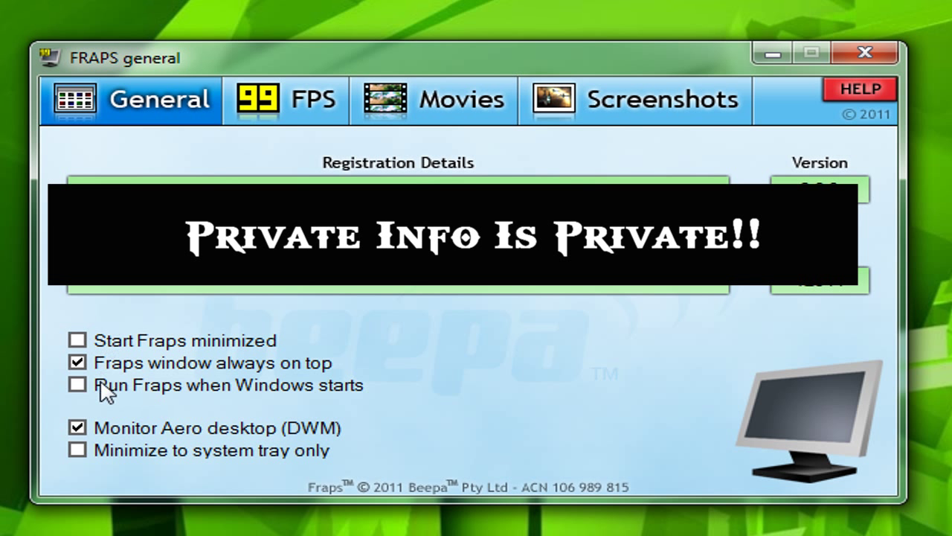
- Toggle 'Fraps window always on top' off and back on, then go to the FPS settings
{"action": "left_click", "coordinate": [77, 363]}
{"action": "left_click", "coordinate": [82, 363]}
{"action": "left_click", "coordinate": [299, 128]}
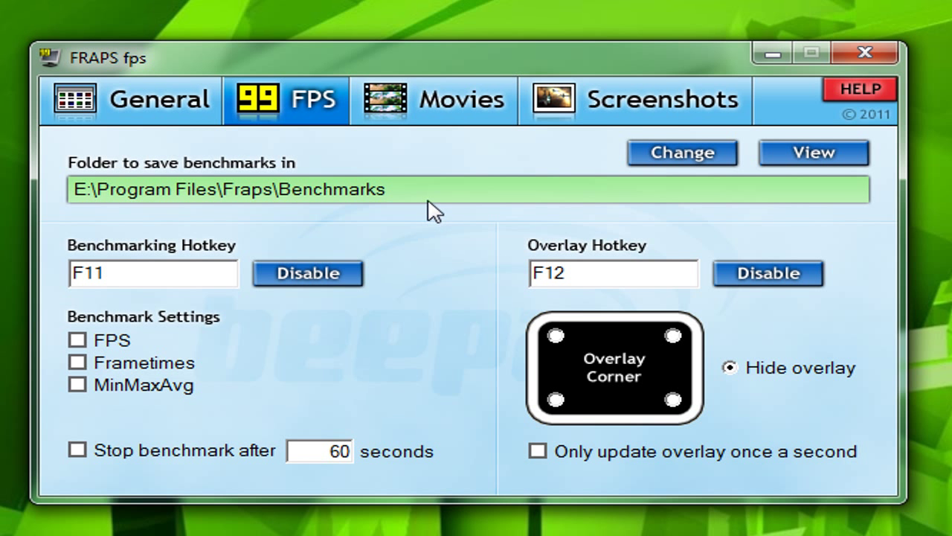
{"action": "left_click", "coordinate": [463, 98]}
{"action": "left_click", "coordinate": [570, 119]}
{"action": "left_click", "coordinate": [277, 112]}
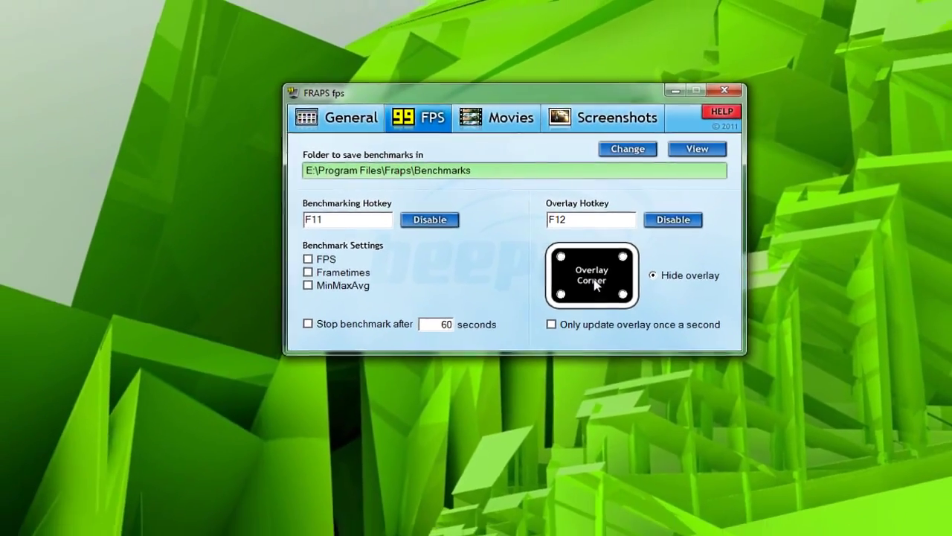
- Try the overlay in top-right, bottom-right and bottom-left, settling on the top-left corner
{"action": "left_click", "coordinate": [623, 257]}
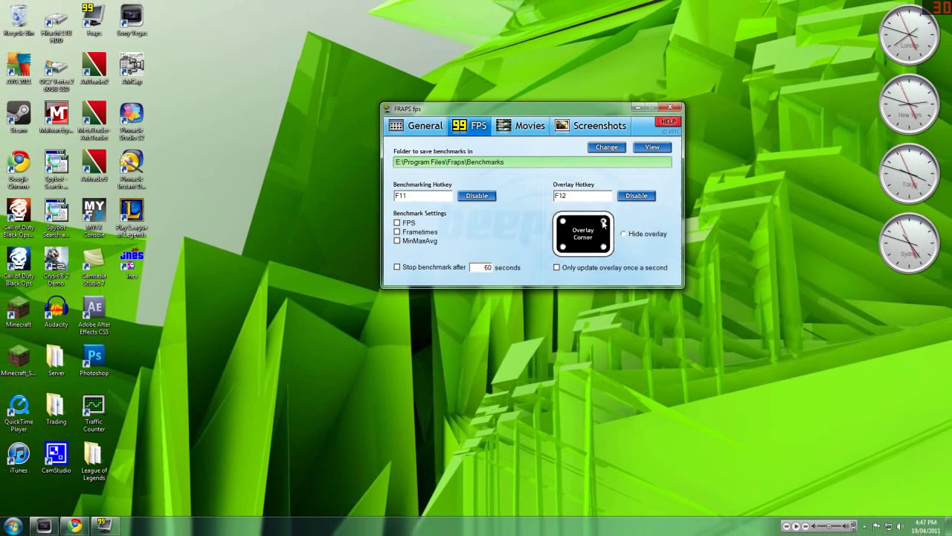
{"action": "left_click", "coordinate": [603, 247]}
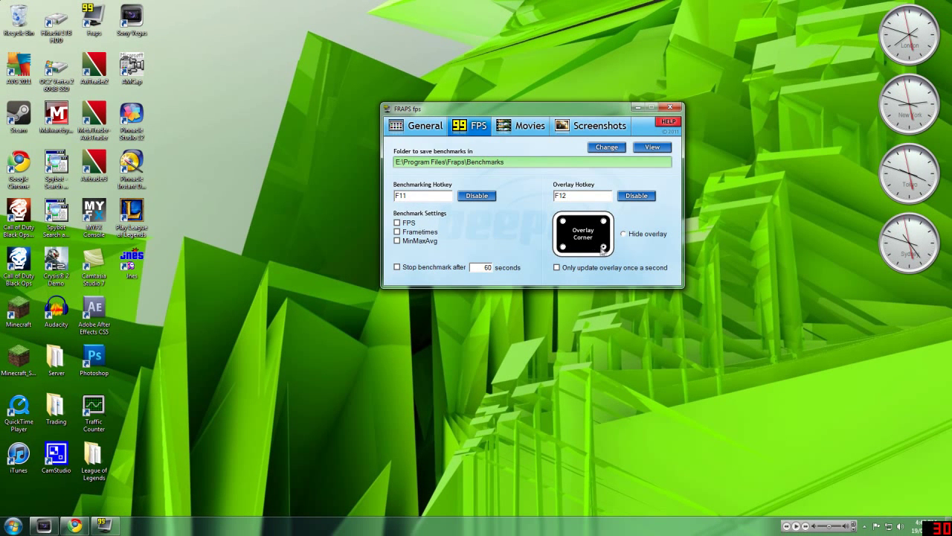
{"action": "left_click", "coordinate": [563, 247]}
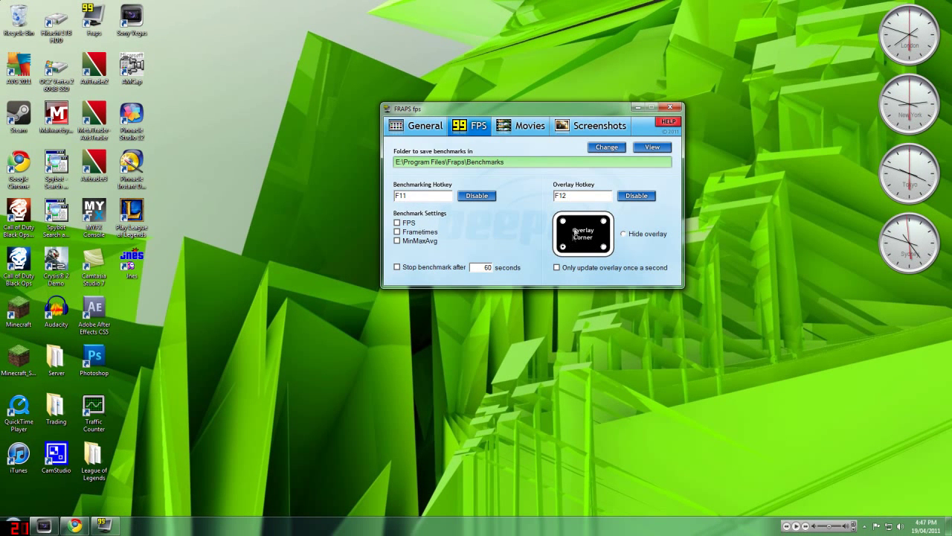
{"action": "left_click", "coordinate": [563, 221]}
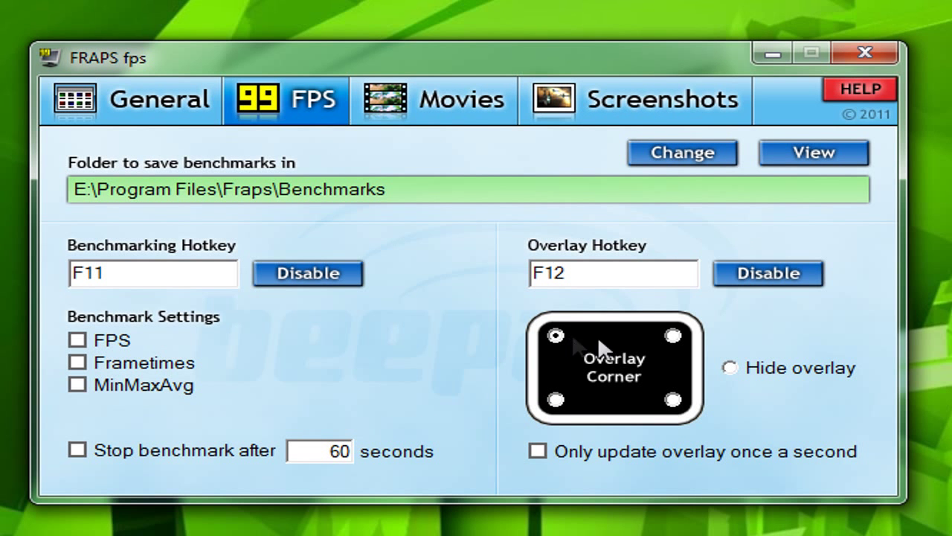
- Set the overlay to Hide overlay, then go to the Movies capture settings
{"action": "left_click", "coordinate": [672, 336]}
{"action": "left_click", "coordinate": [730, 370]}
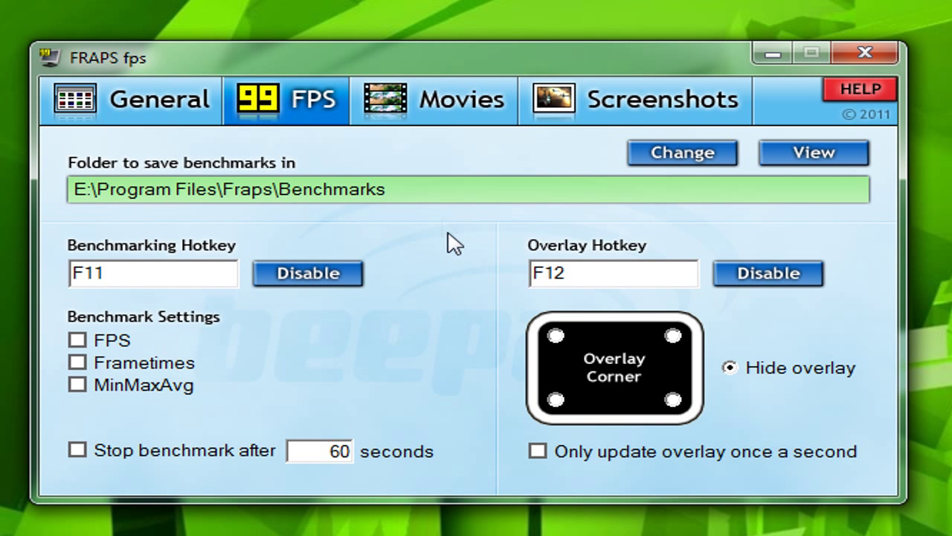
{"action": "left_click", "coordinate": [398, 108]}
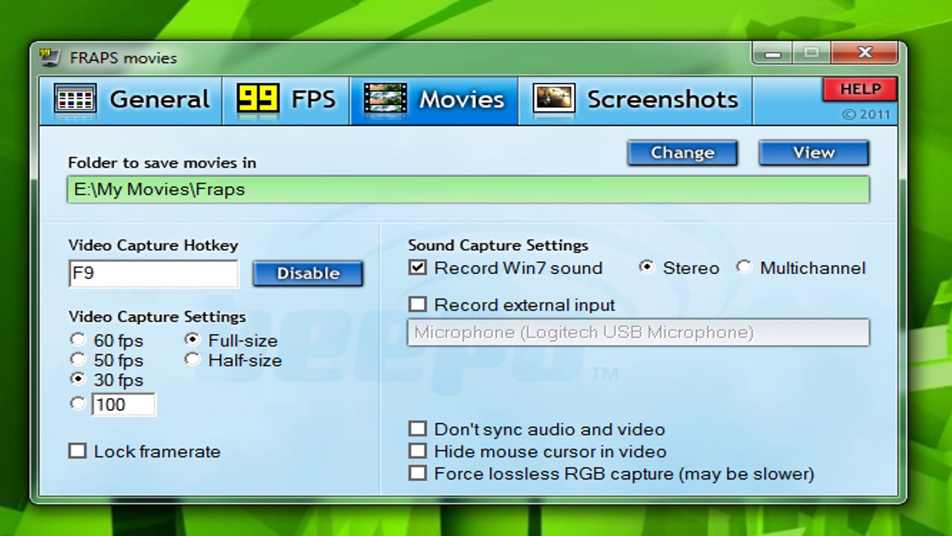
{"action": "left_click", "coordinate": [207, 363]}
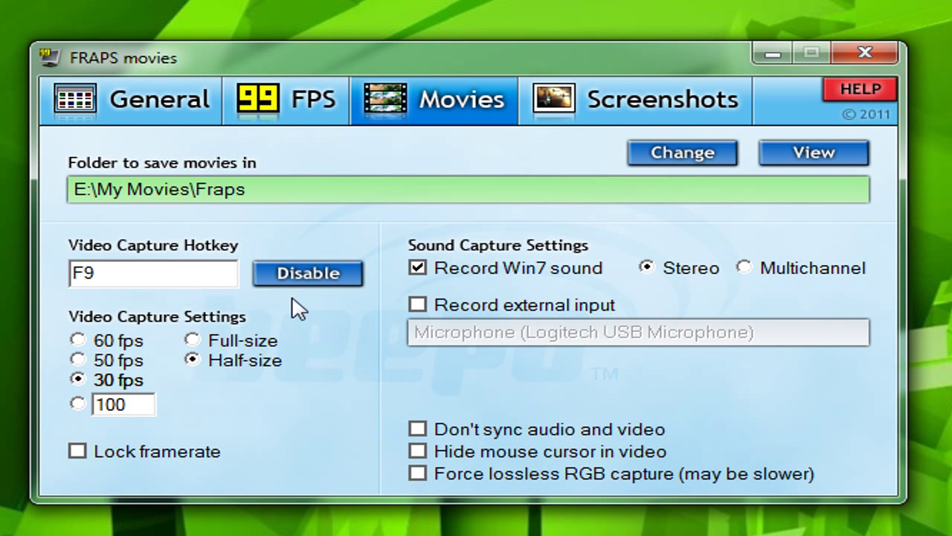
{"action": "left_click", "coordinate": [195, 341]}
{"action": "left_click", "coordinate": [428, 456]}
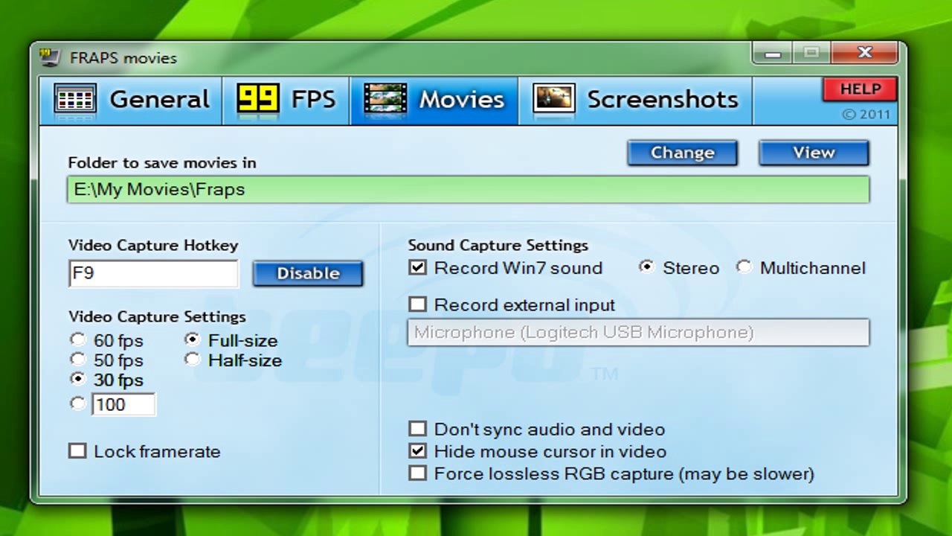
{"action": "left_click", "coordinate": [429, 456]}
- Glance at Screenshots, return to Movies, and view the E:\My Movies\Fraps folder
{"action": "left_click", "coordinate": [588, 93]}
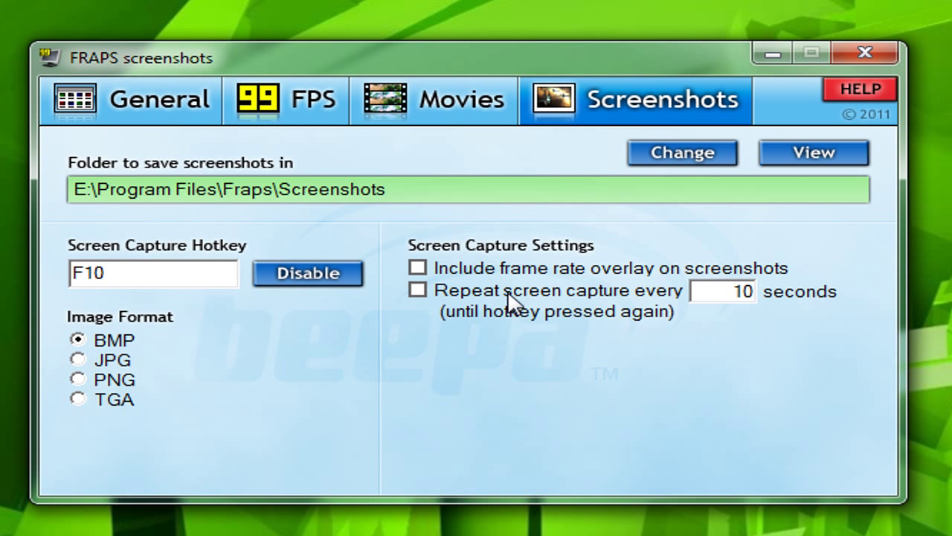
{"action": "left_click", "coordinate": [450, 113]}
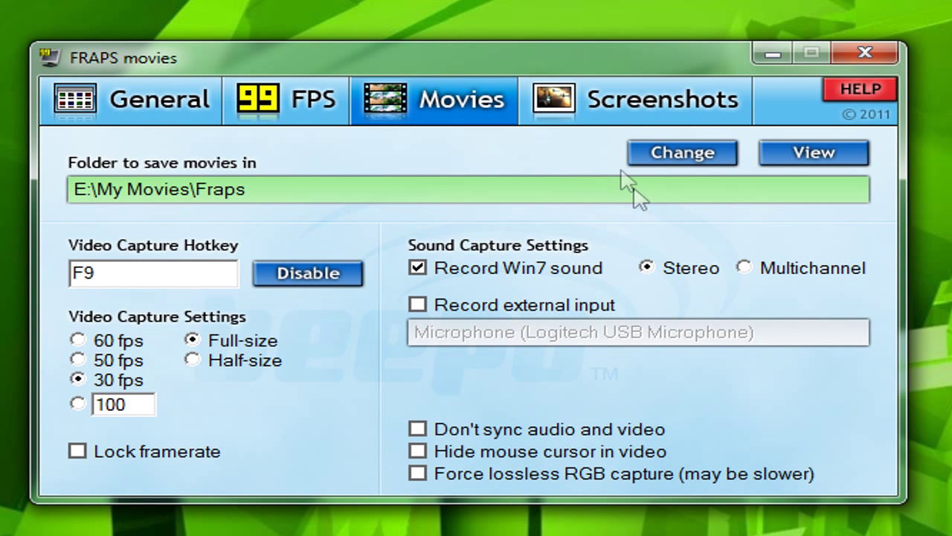
{"action": "left_click", "coordinate": [807, 155]}
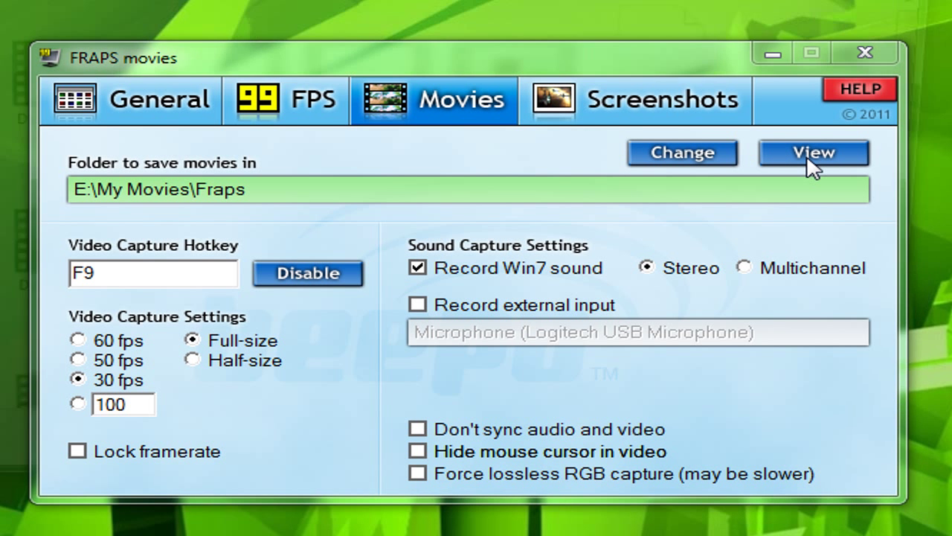